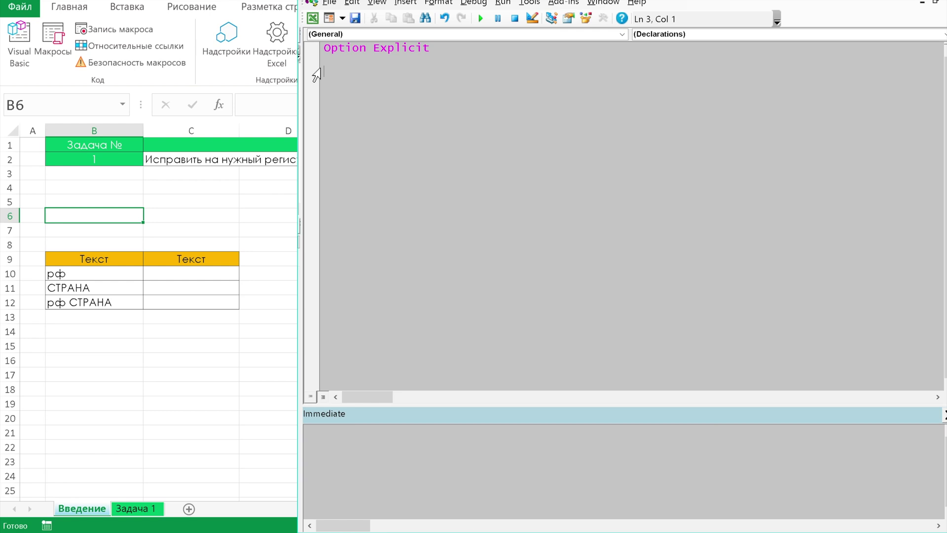
- Create the macro header Sub pro() and indent the first body line
type("pro()")
key("Return")
key("Return")
key("Return")
key("Return")
key("Return")
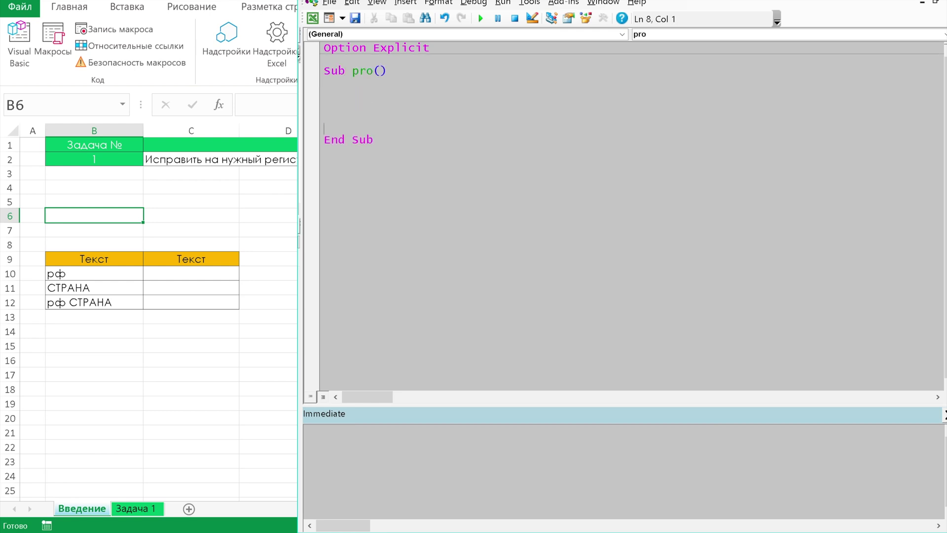
key("Up")
key("Up")
key("Tab")
- Write Cells(10,3)=UCase(Cells(10,2)) so C10 gets B10's text in upper case
type("cells(")
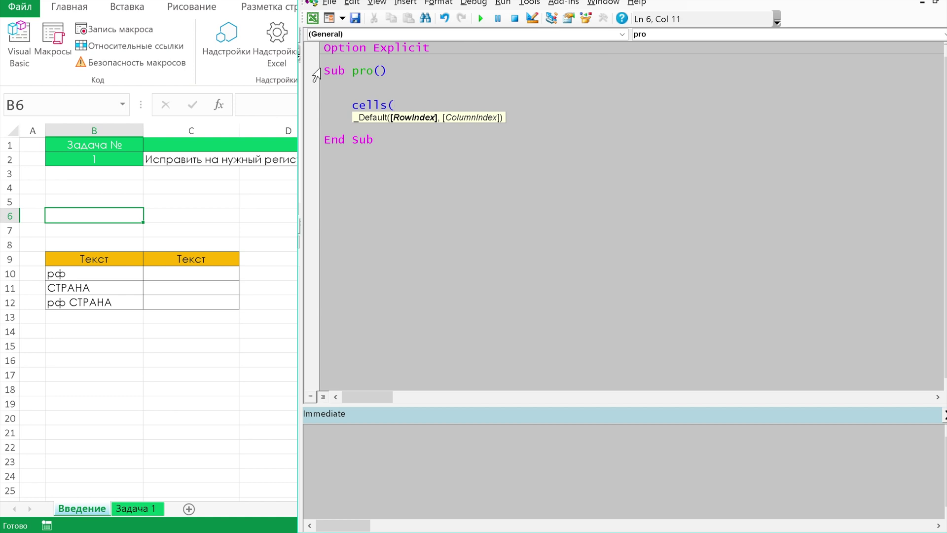
type("10")
type("б3")
key("BackSpace")
key("BackSpace")
type("б")
key("BackSpace")
type(",3")
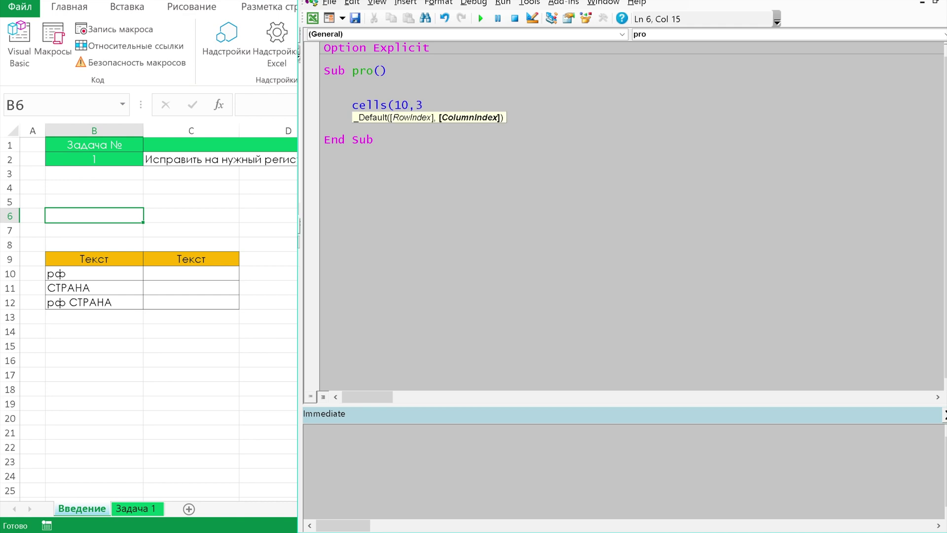
type(")=Uca")
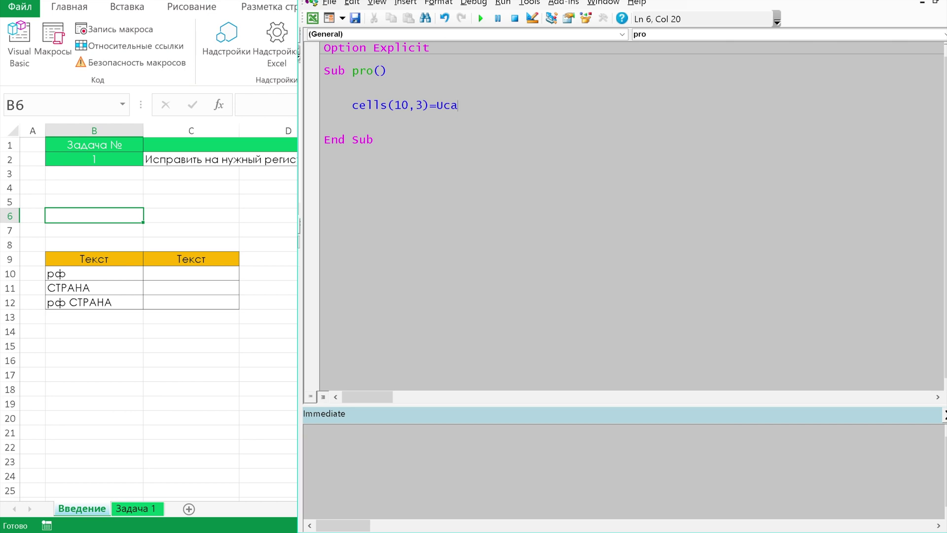
type("se(cells(")
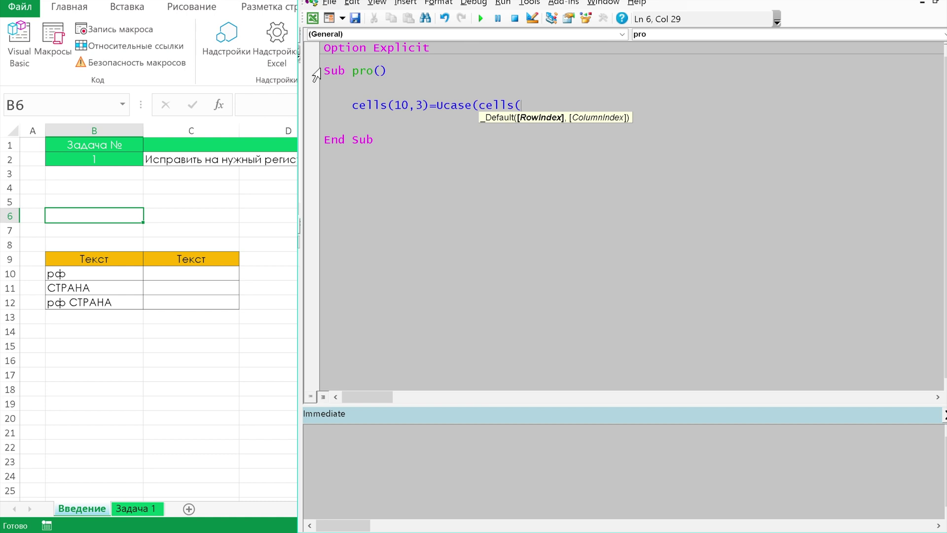
type("10m2")
key("BackSpace")
key("BackSpace")
type("m2")
key("BackSpace")
key("BackSpace")
type(",2")
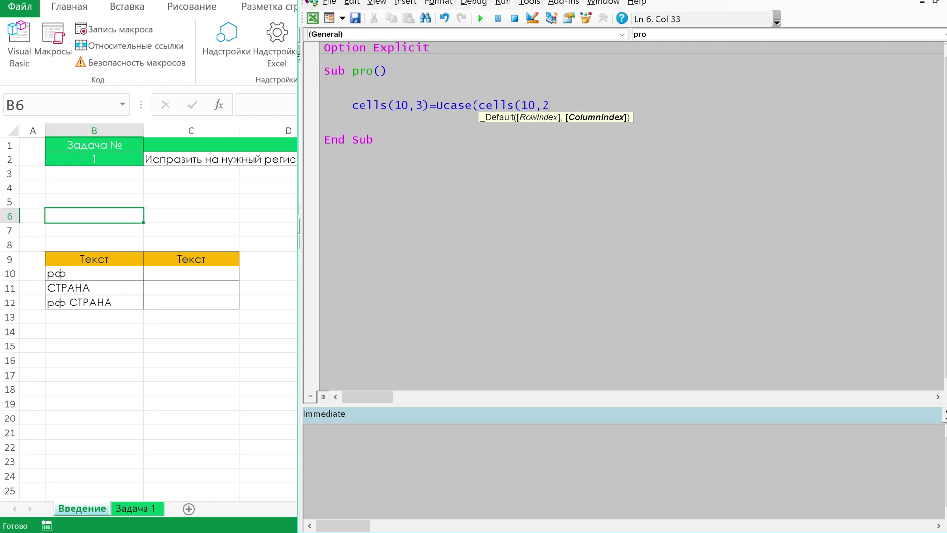
type(")")
key("Down")
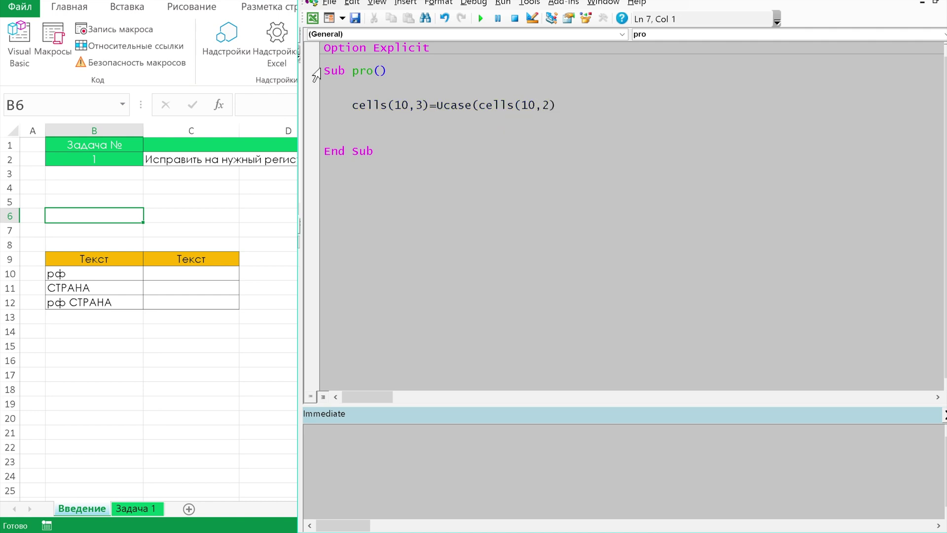
key("Up")
type(")")
key("Return")
- Add Cells(11,3)=LCase(Cells(11,2)) so C11 gets B11's text in lower case
key("Tab")
type("cells(")
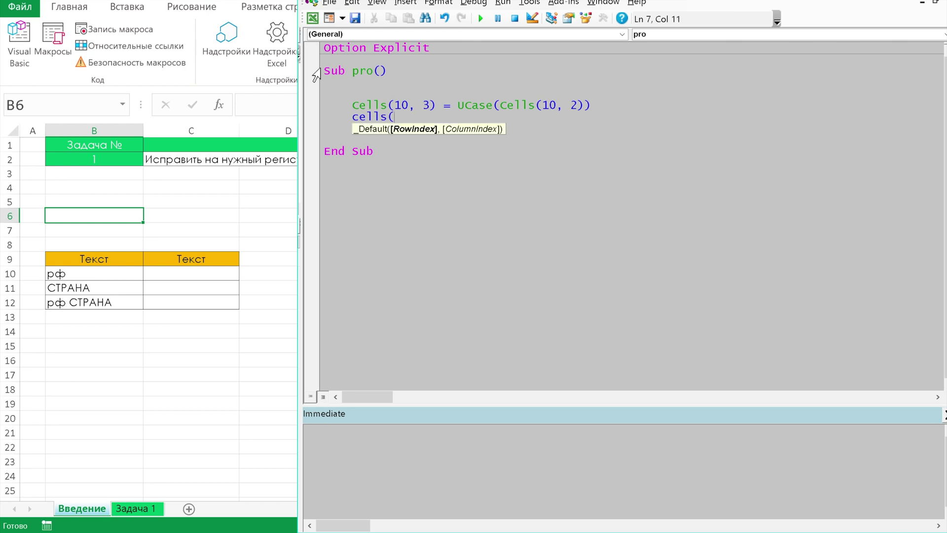
type("11,3)-")
key("BackSpace")
type("=1")
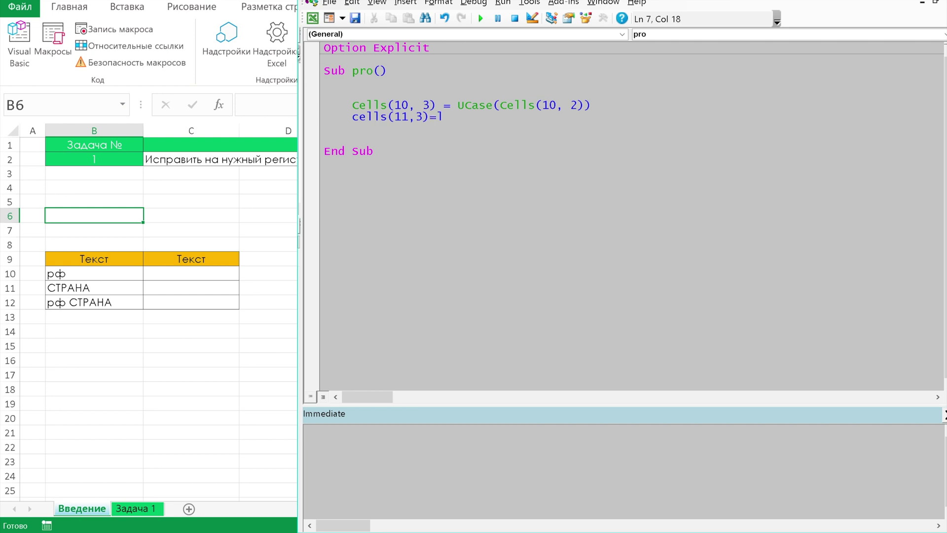
type("case(")
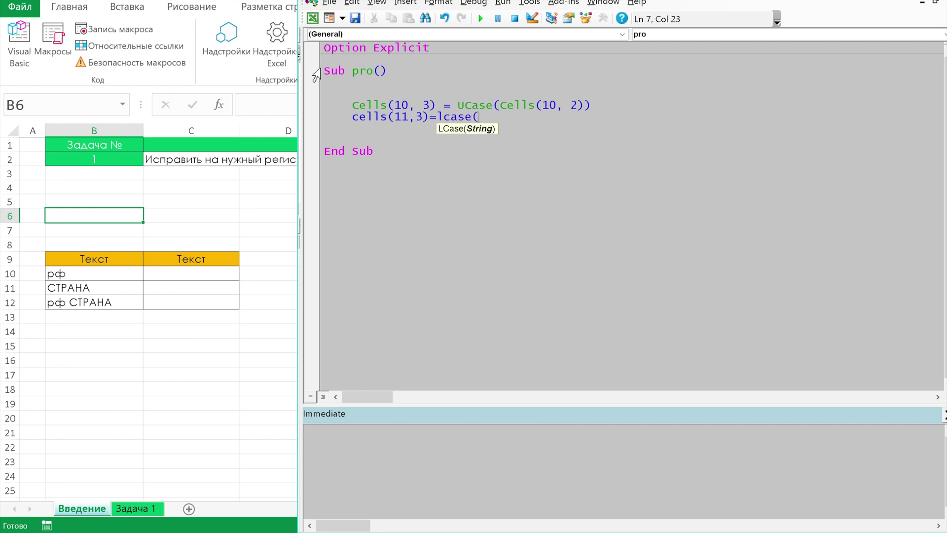
type("cells(")
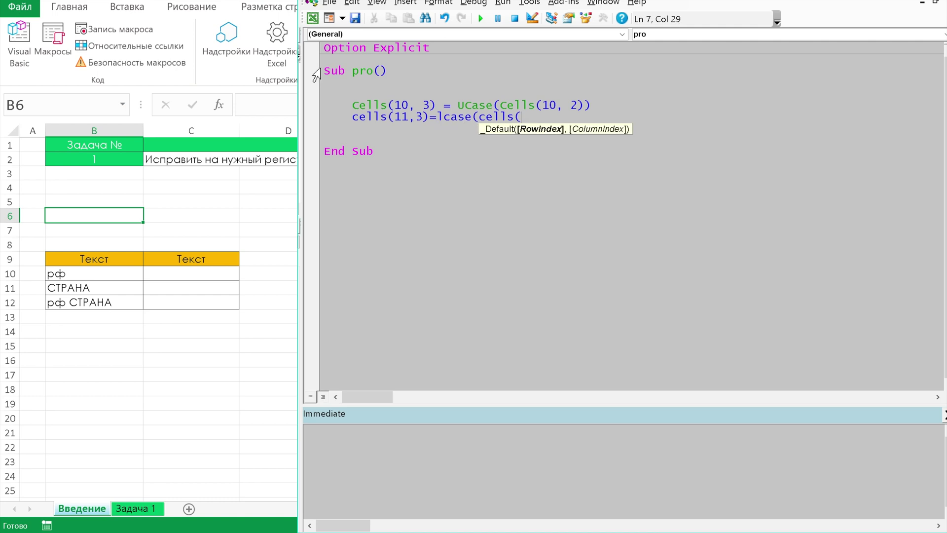
type("11")
type(",2))")
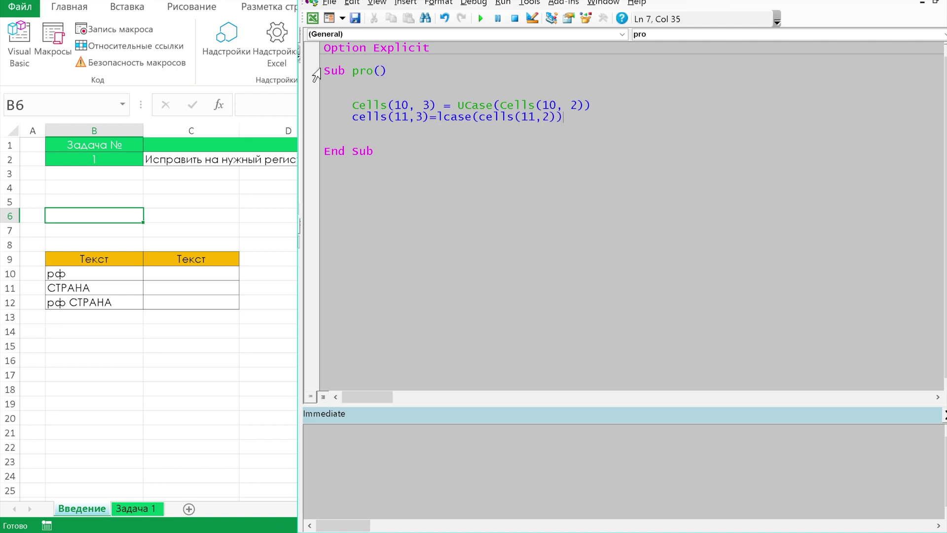
key("Return")
key("Tab")
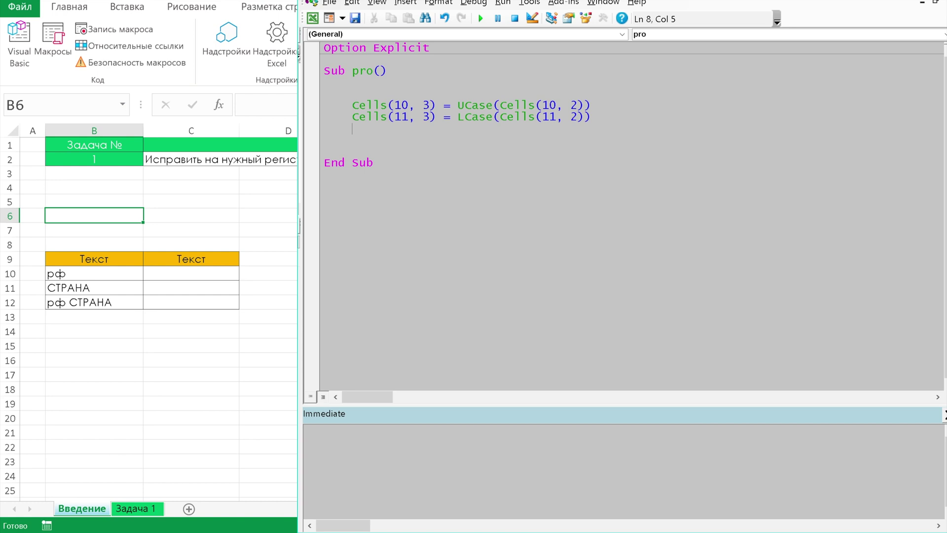
type("cells(")
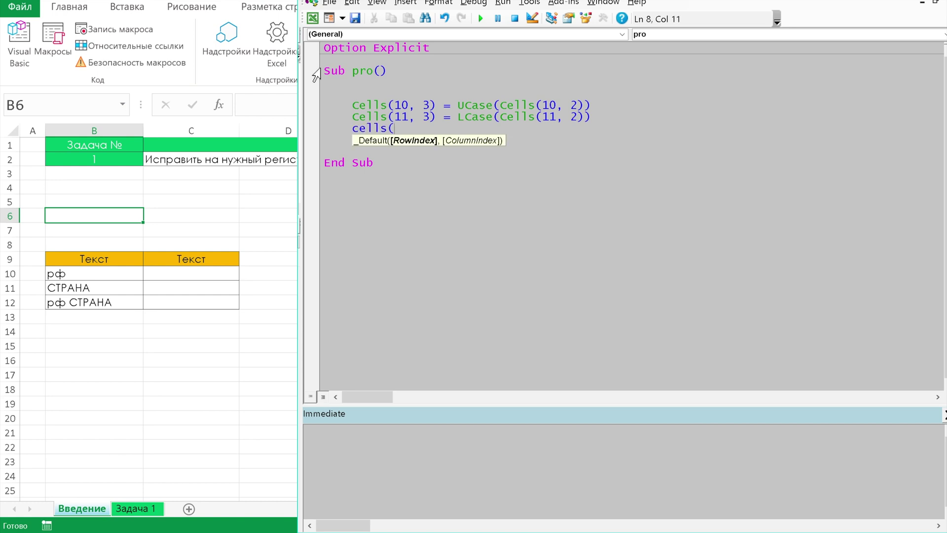
type("12,3")
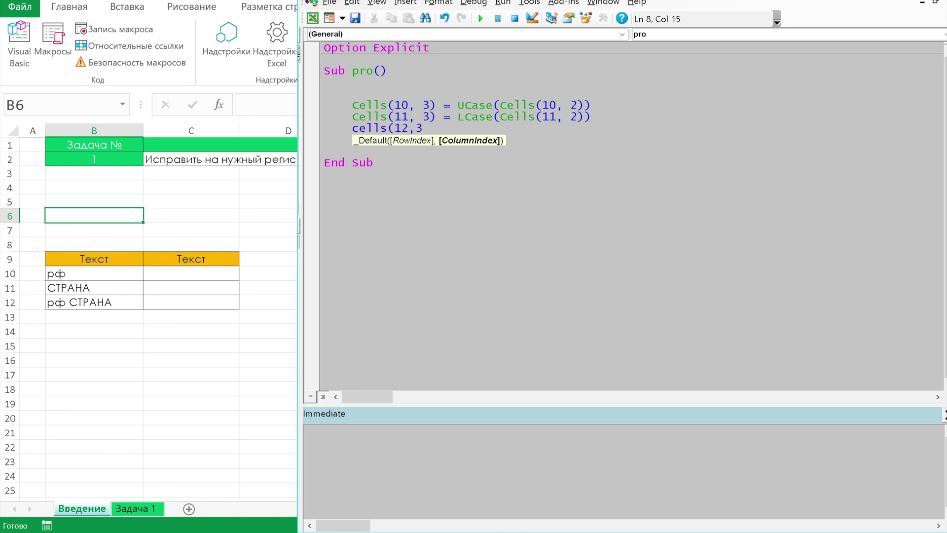
type(")=cell")
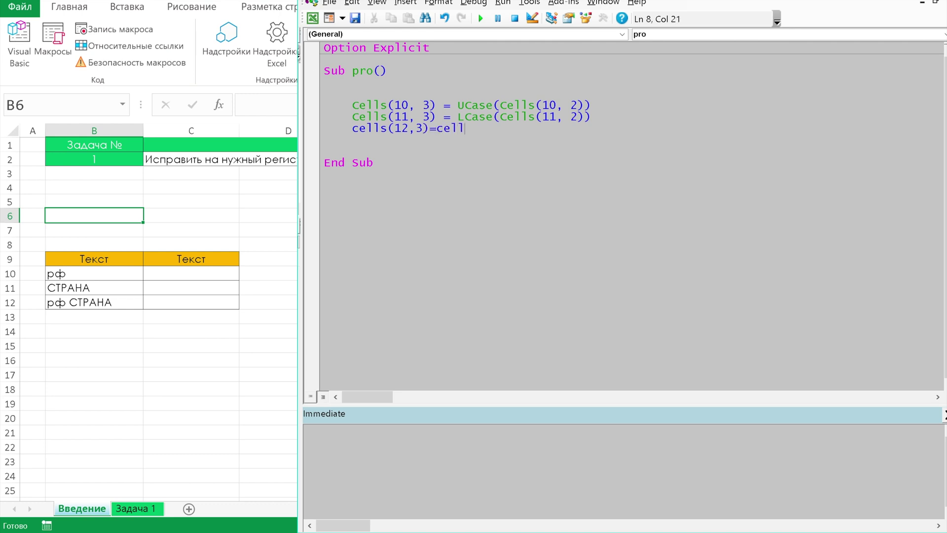
type("s(11,")
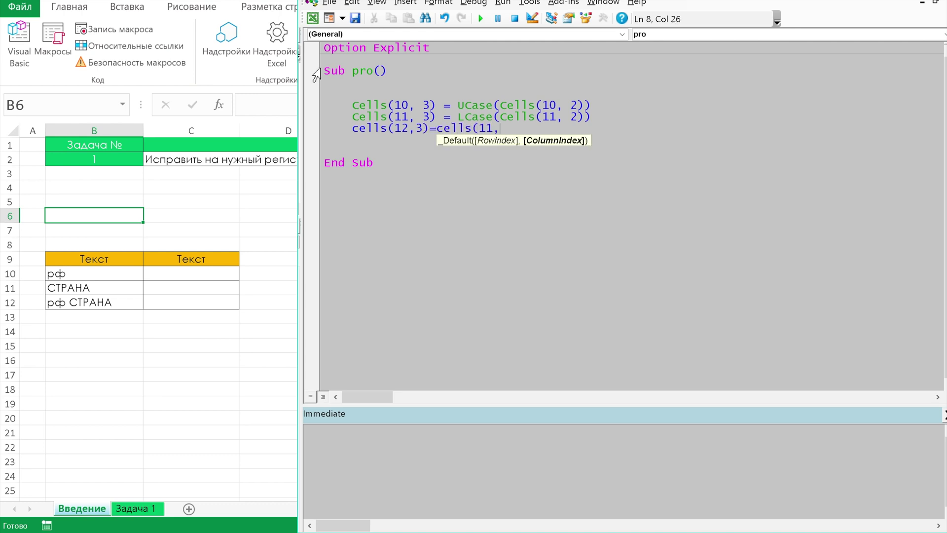
type("3")
type(")+\"\"")
- Finish Cells(12,3)=Cells(11,3)+" "+Cells(10,3) and run pro, giving РФ, страна, страна РФ
key("BackSpace")
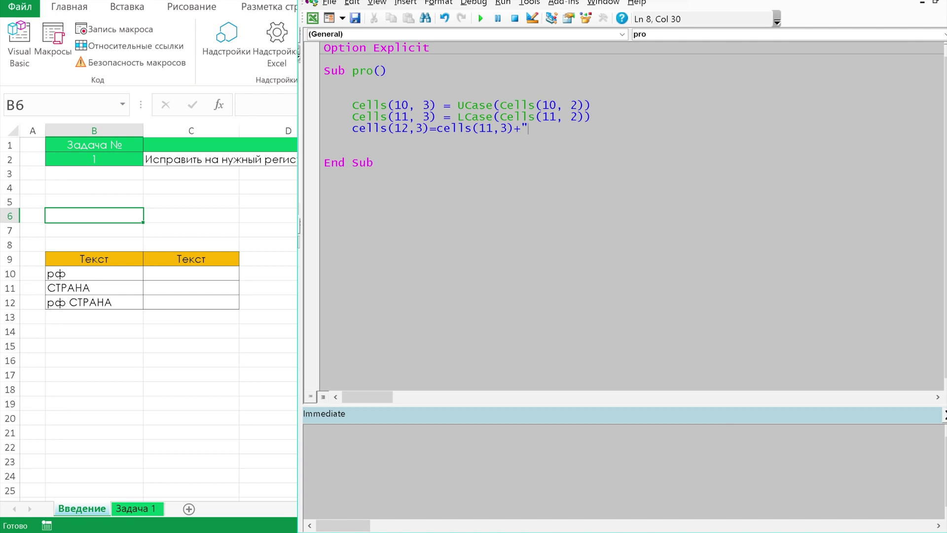
type("\"+cells(")
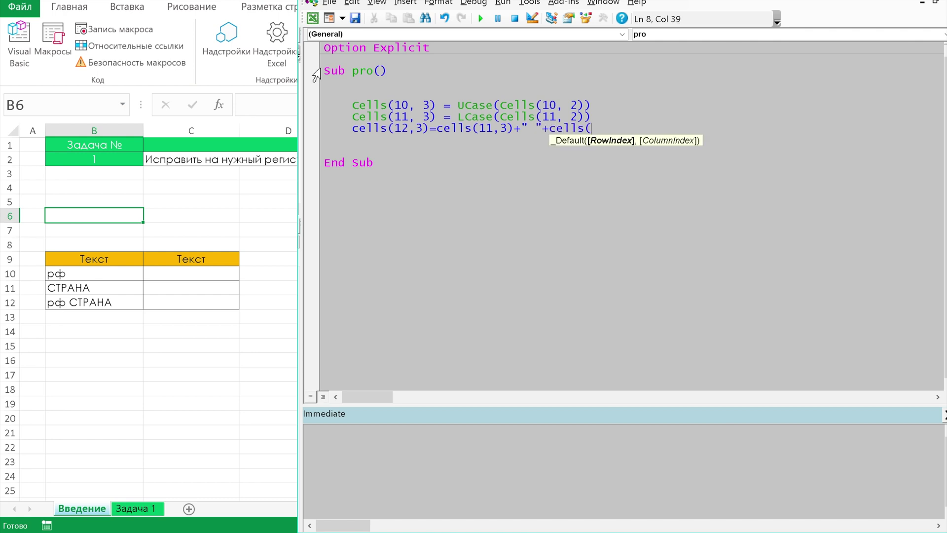
type("10")
type(",3")
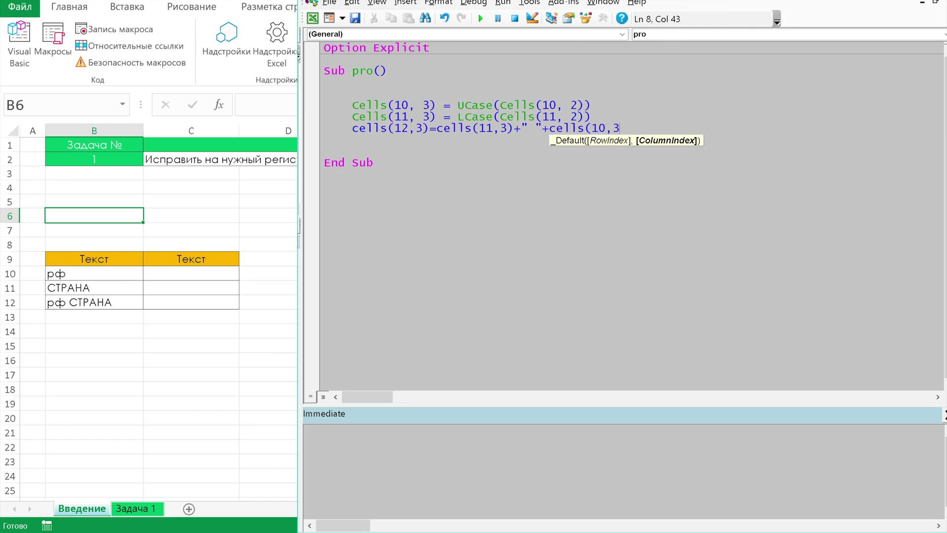
type(")")
key("Return")
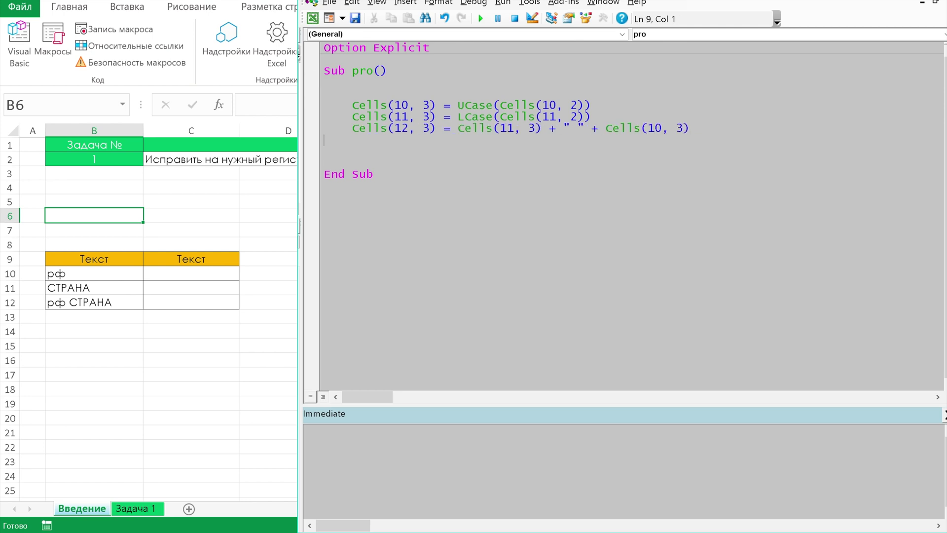
key("F5")
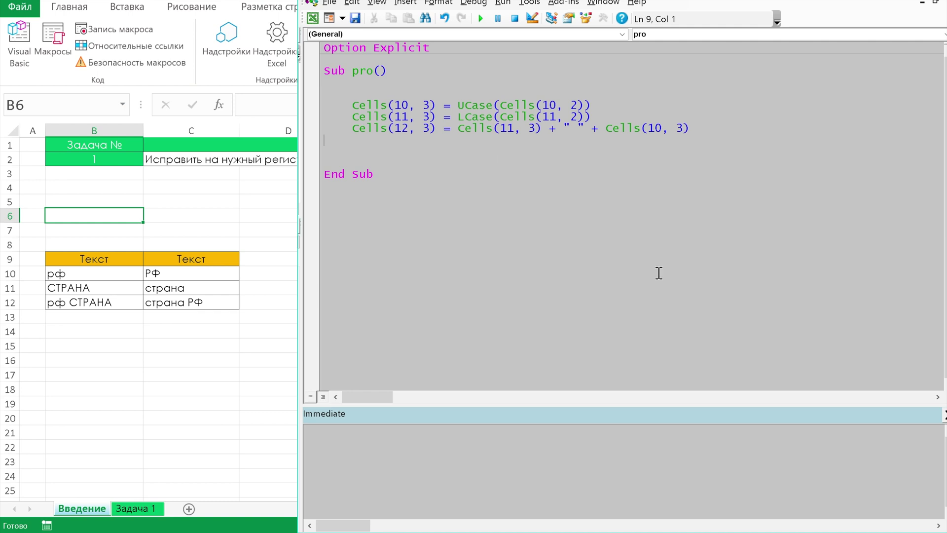
left_click(402, 173)
- Add a Rem-commented copy of the join line using & instead of +
key("Return")
key("Return")
left_click_drag(340, 130, 635, 138)
key("ctrl+c")
left_click(376, 143)
type("rem")
key("ctrl+v")
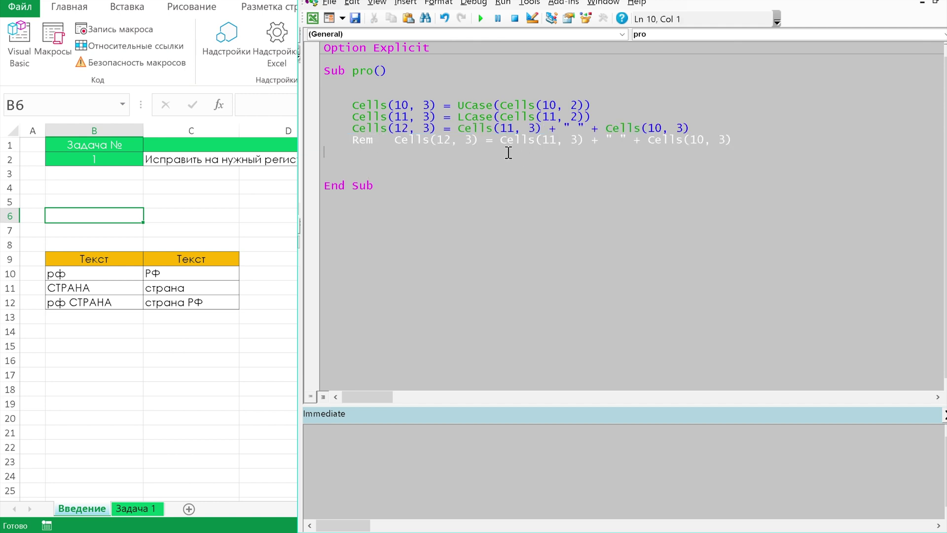
double_click(595, 141)
type("&")
double_click(638, 140)
type("&")
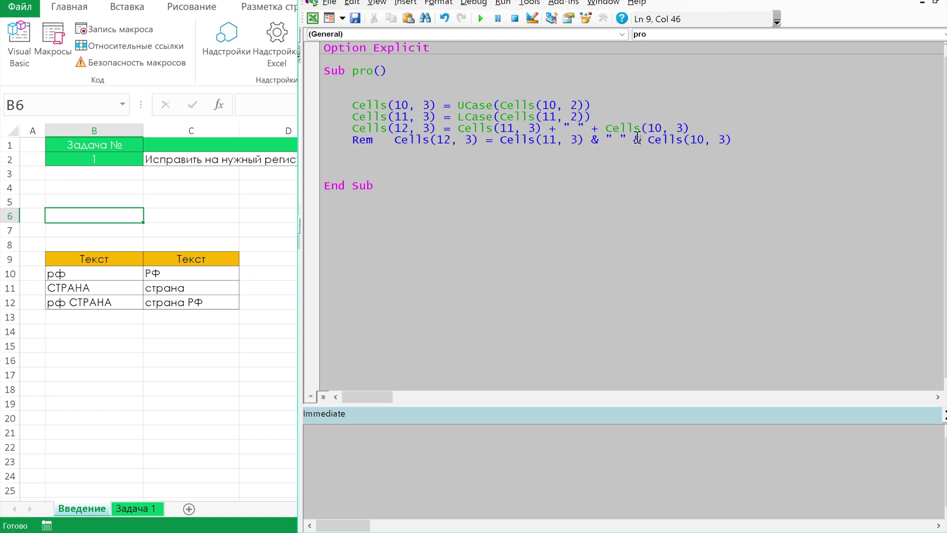
left_click(539, 152)
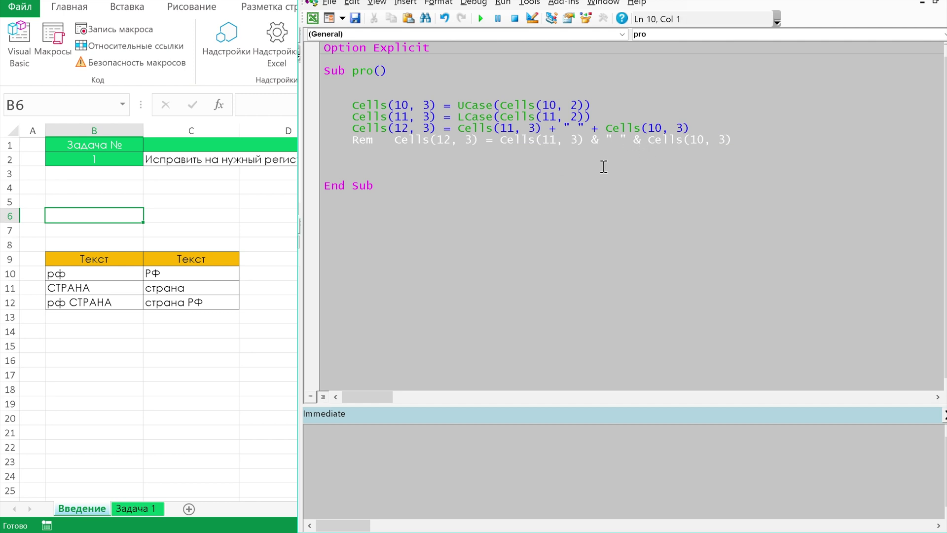
- Begin a new macro named pro_12 below the pro macro
left_click(389, 187)
key("Return")
key("Return")
type("sub ")
type("pro_12")
- Create the empty pro_12 procedure and indent into its body
key("Return")
key("Return")
key("Return")
key("Return")
key("Return")
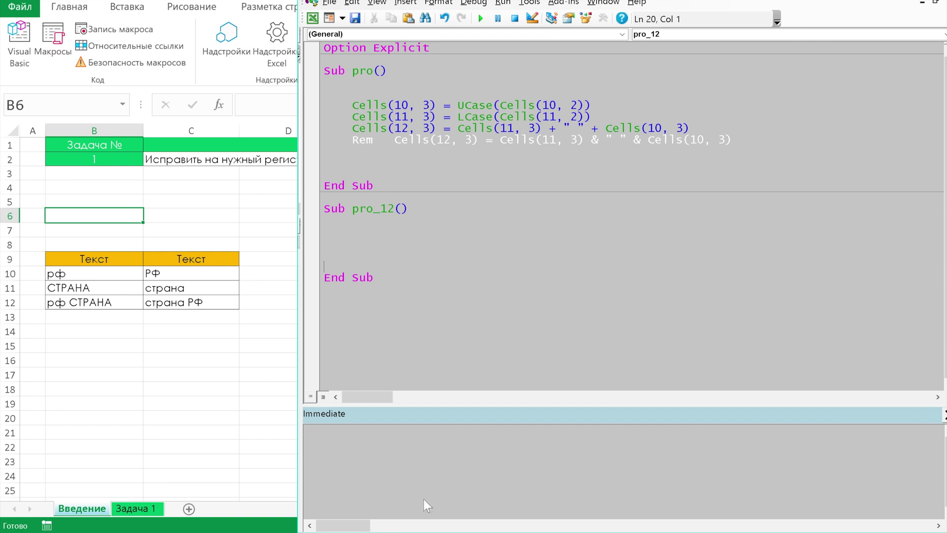
key("Up")
key("Up")
key("Up")
key("Tab")
- Check the Moscow sales table and C4 check formula on sheet Задача 1, then begin the B4 line
left_click(146, 518)
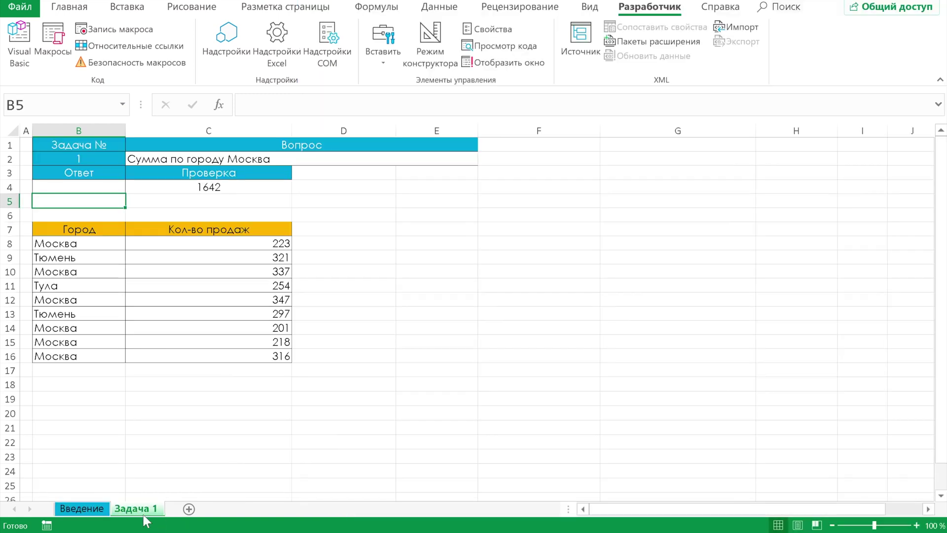
key("alt+F11")
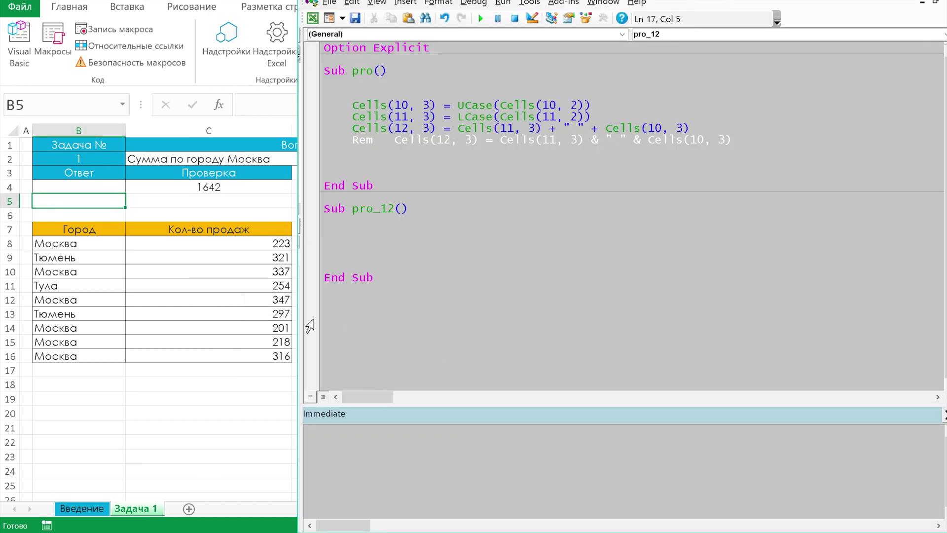
left_click(270, 187)
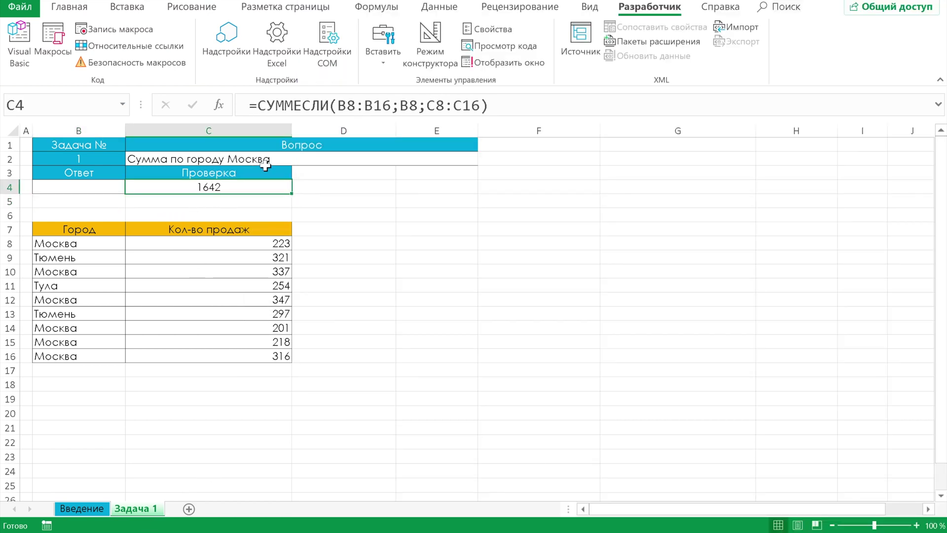
key("alt+F11")
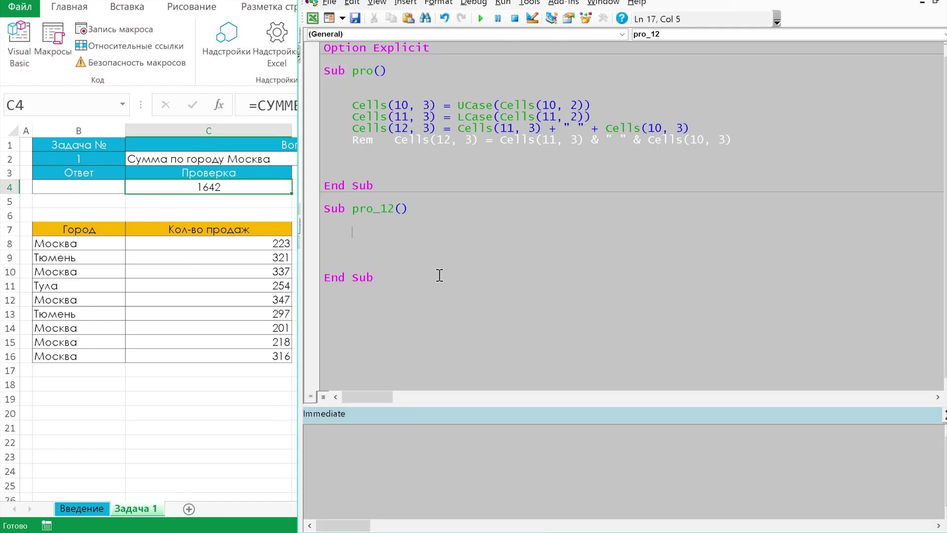
type("cell")
type("s(")
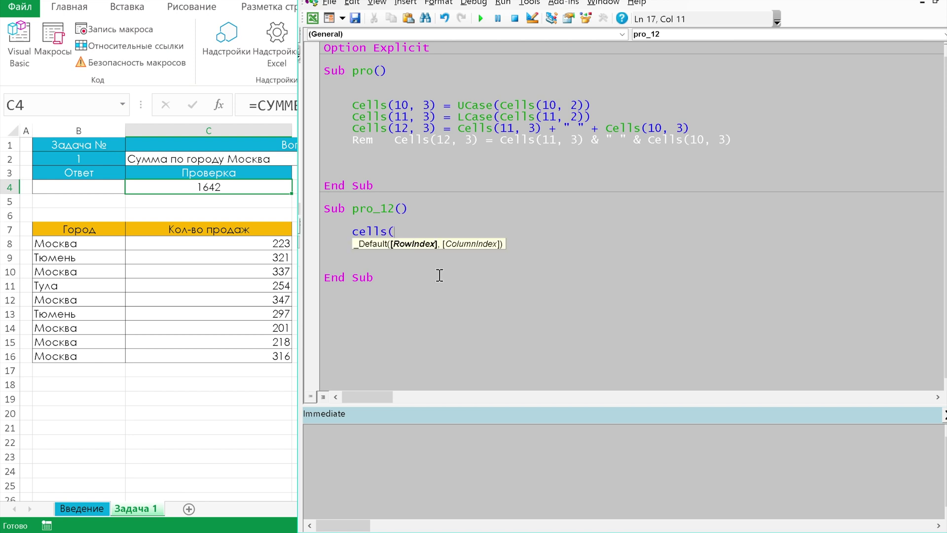
type("4,2")
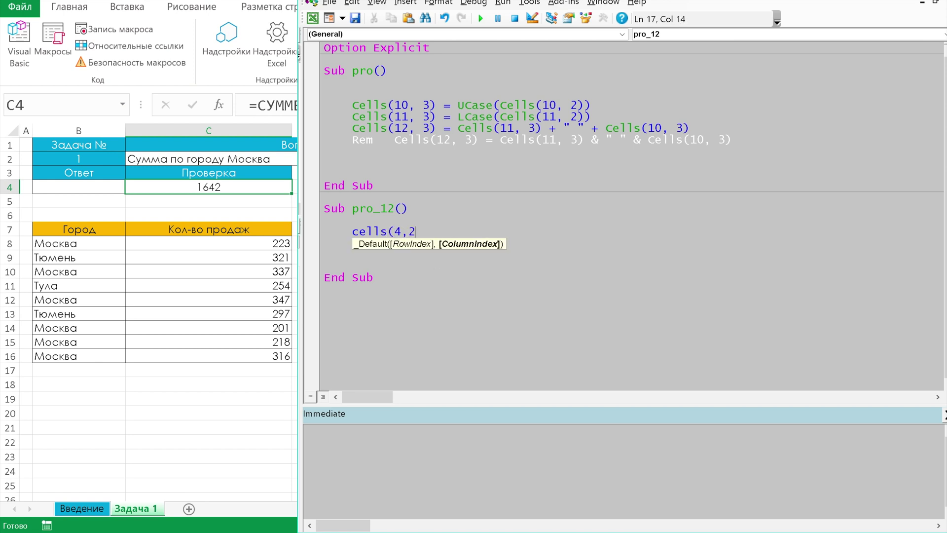
type(")=")
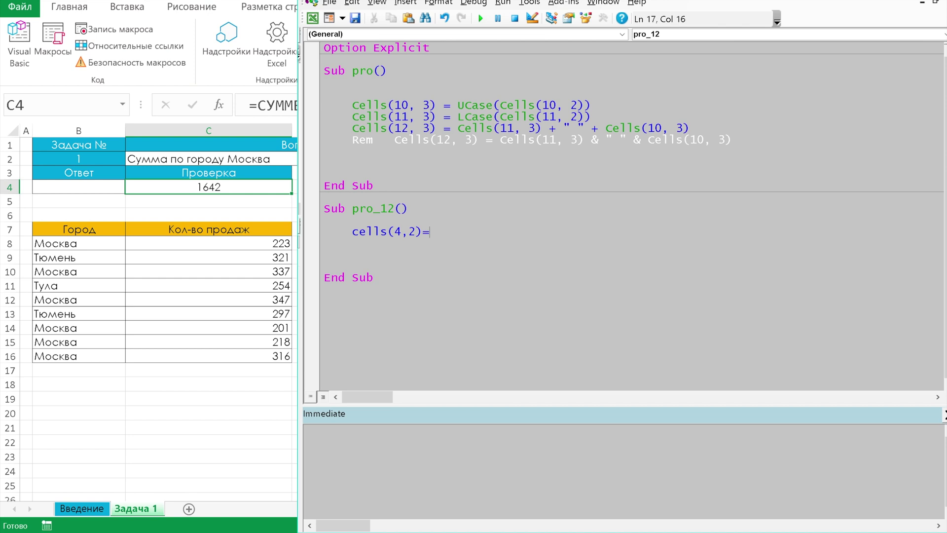
type("application.wor")
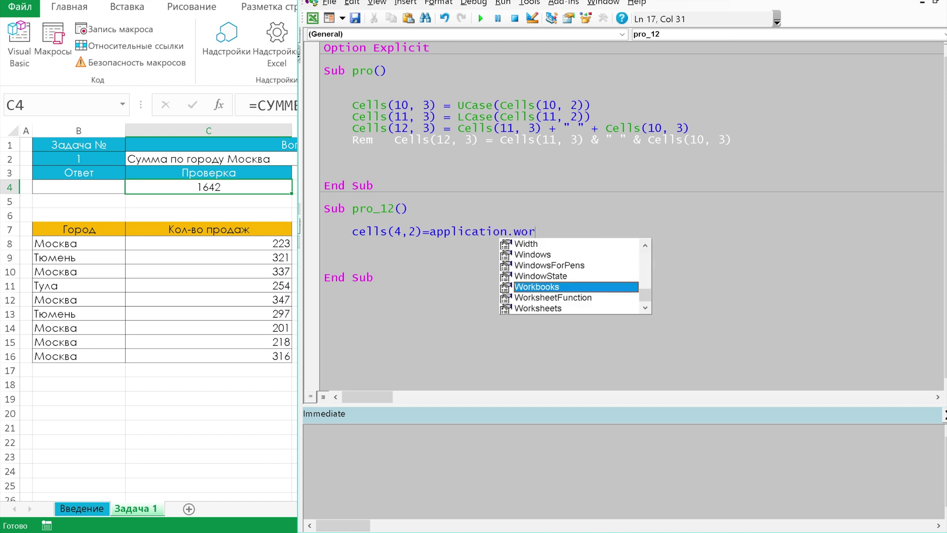
- Enter Application.WorksheetFunction.SumIf with range b8:b16 and criterion "Москва"
key("Down")
key("Tab")
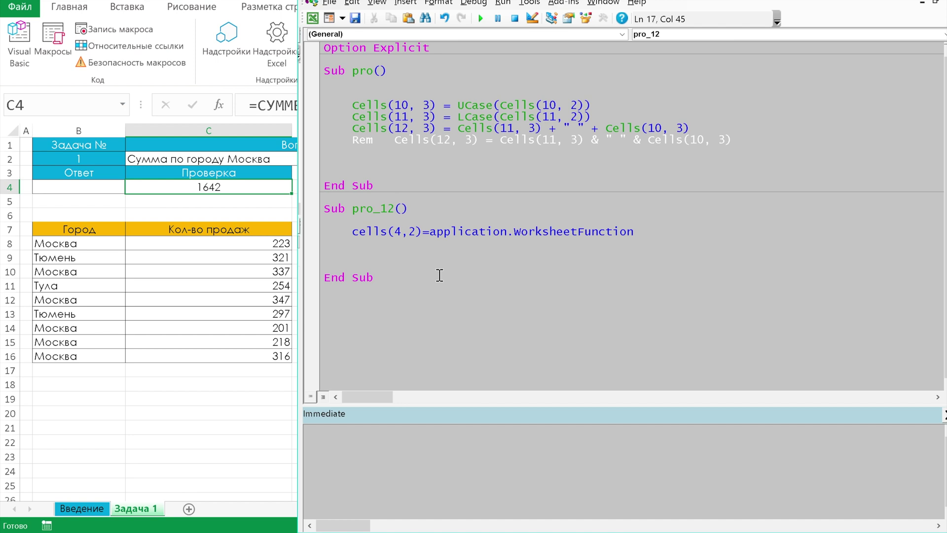
type(".sumif")
key("Tab")
type("(")
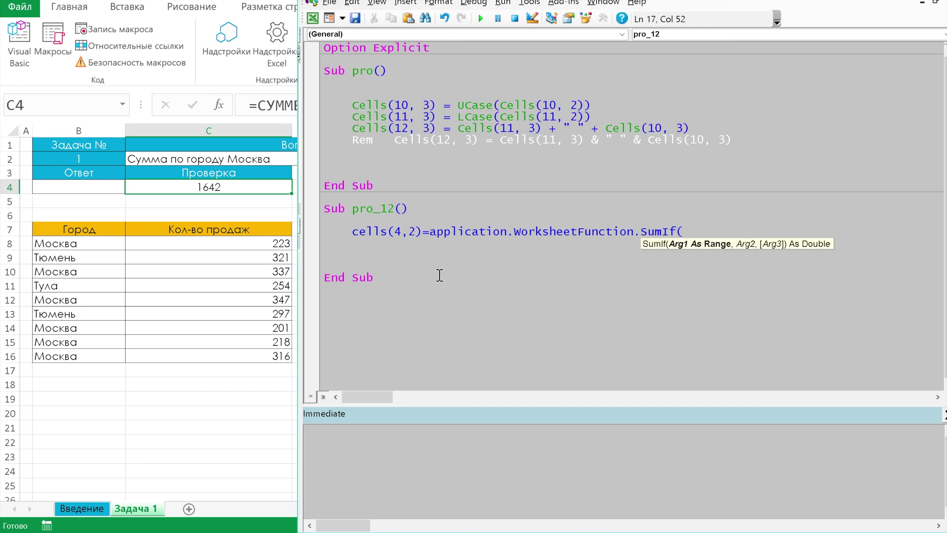
type("Range(")
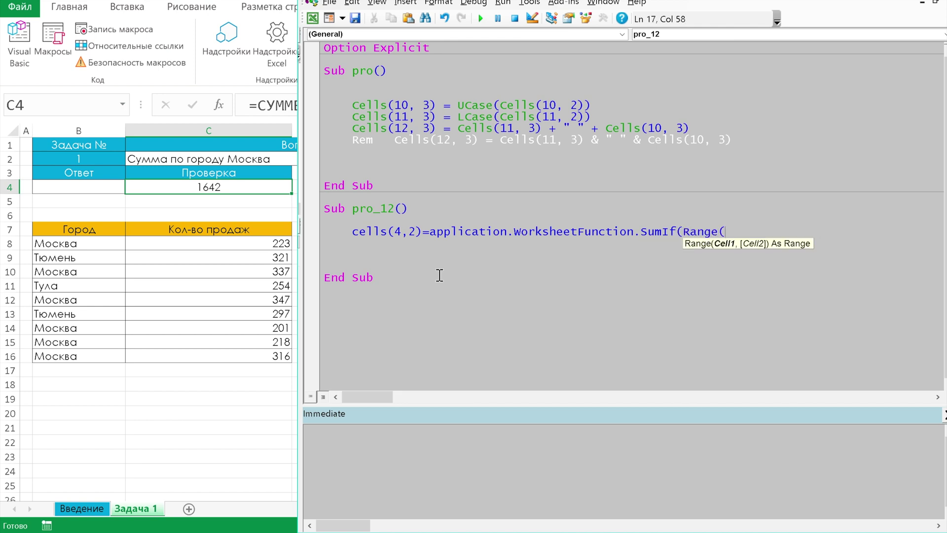
type("\"")
type("b8:")
type("b16\")")
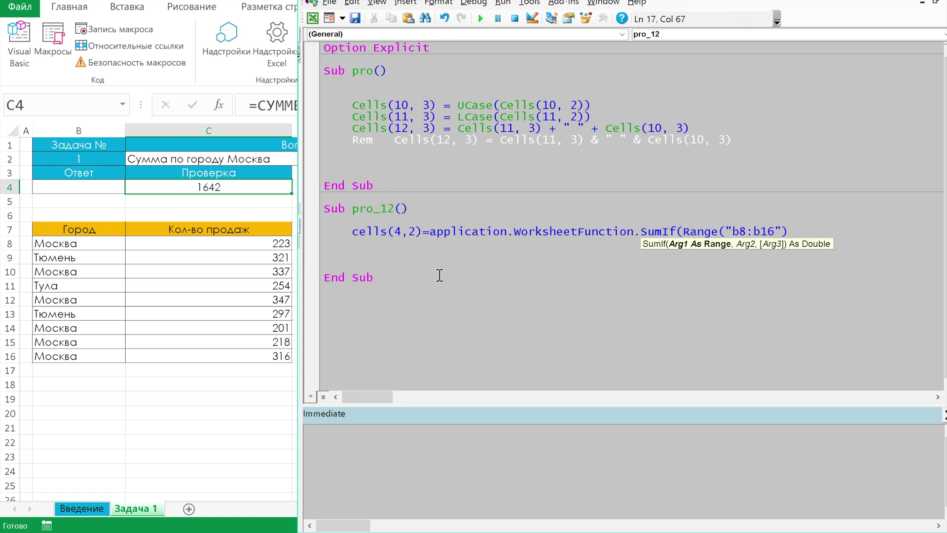
type(",@")
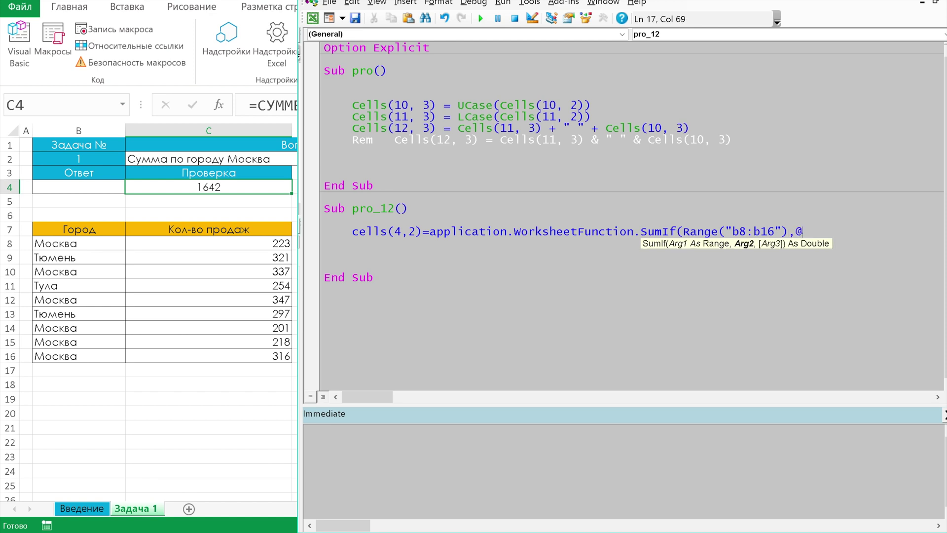
key("BackSpace")
type("\"\"")
key("BackSpace")
type("Москва\"")
key("BackSpace")
type("\"б")
key("BackSpace")
type(",")
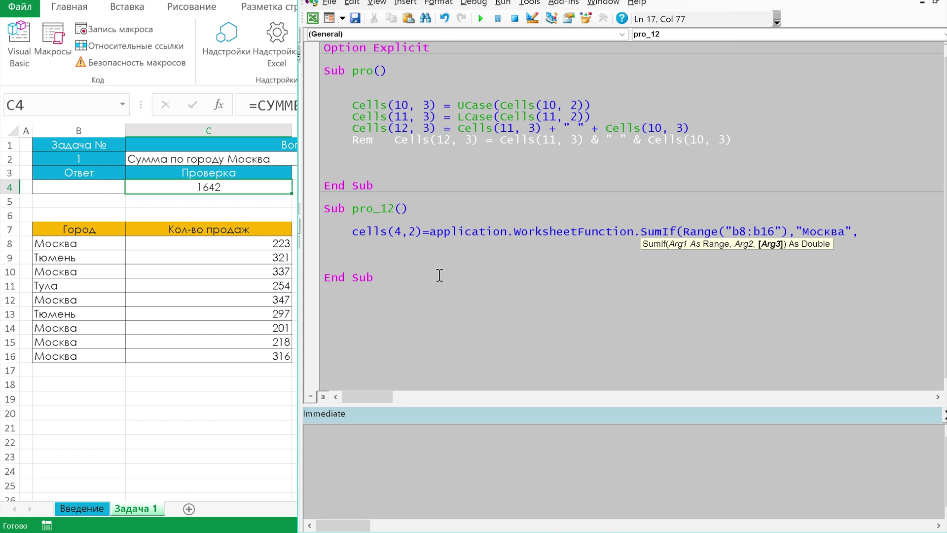
type("Range")
type("(")
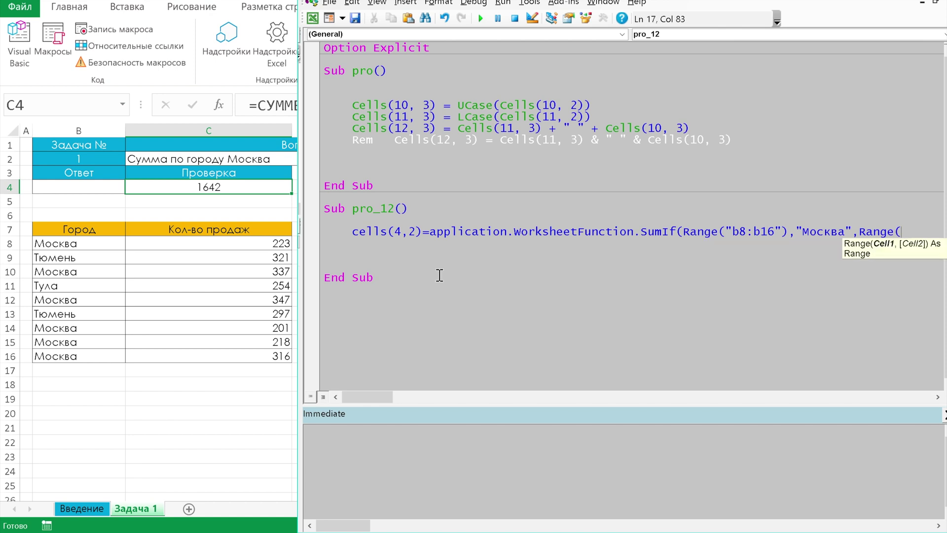
- Complete the sum range Range("c8:c16") and remove the extra blank lines
type("c")
key("BackSpace")
type("\"\"")
key("BackSpace")
type("c")
type("8:")
key("BackSpace")
type(":c16")
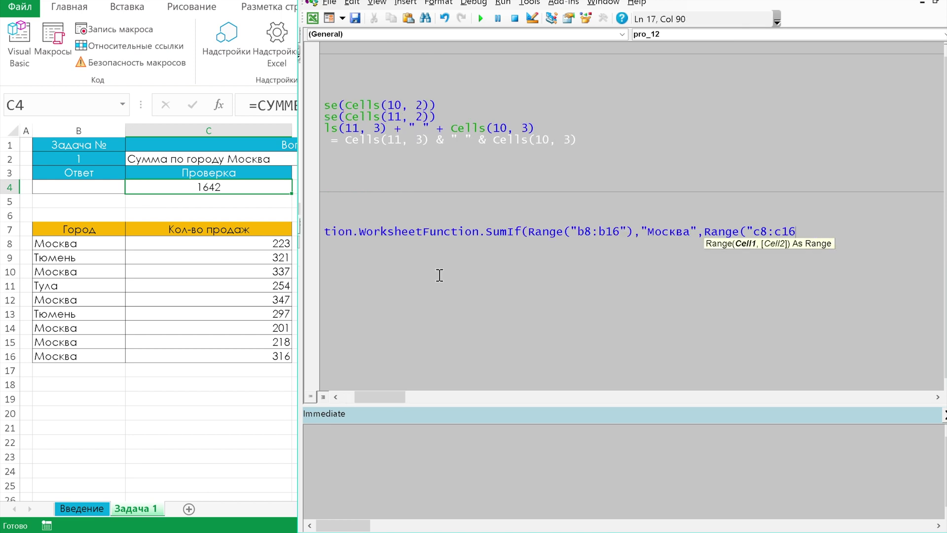
type("\"))")
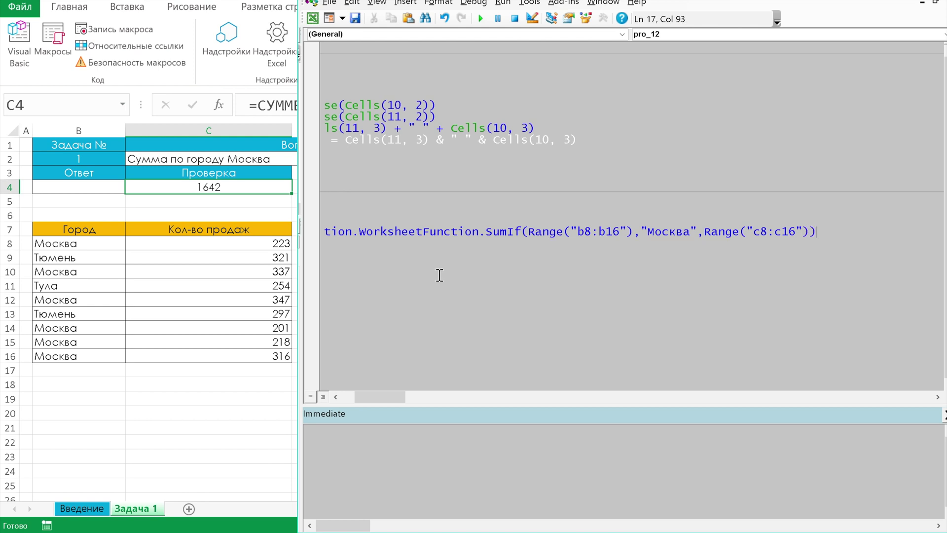
key("Return")
key("Down")
key("Down")
key("Down")
key("BackSpace")
key("BackSpace")
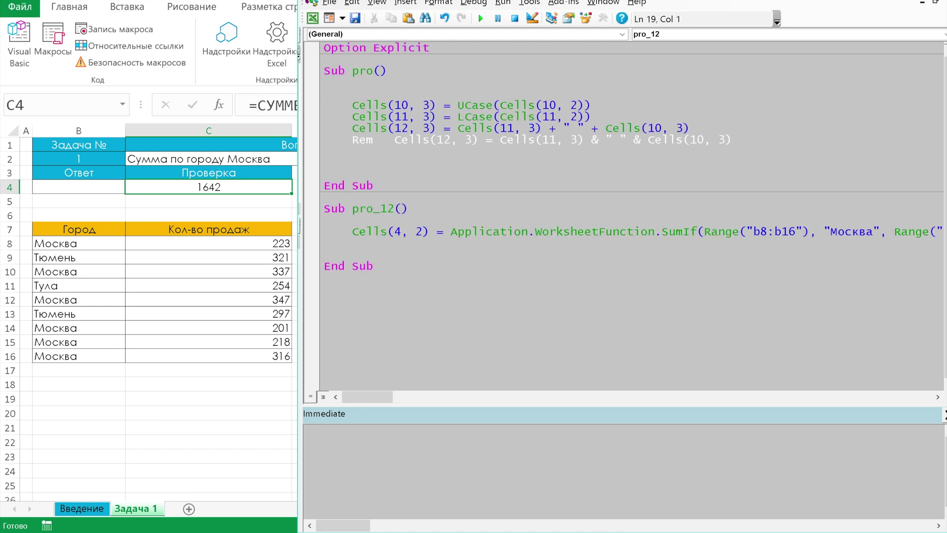
- Run pro_12 to write 1642 into B4, matching the check value in C4
scroll(513, 280, "right", 5)
scroll(514, 280, "left", 5)
left_click(481, 18)
key("BackSpace")
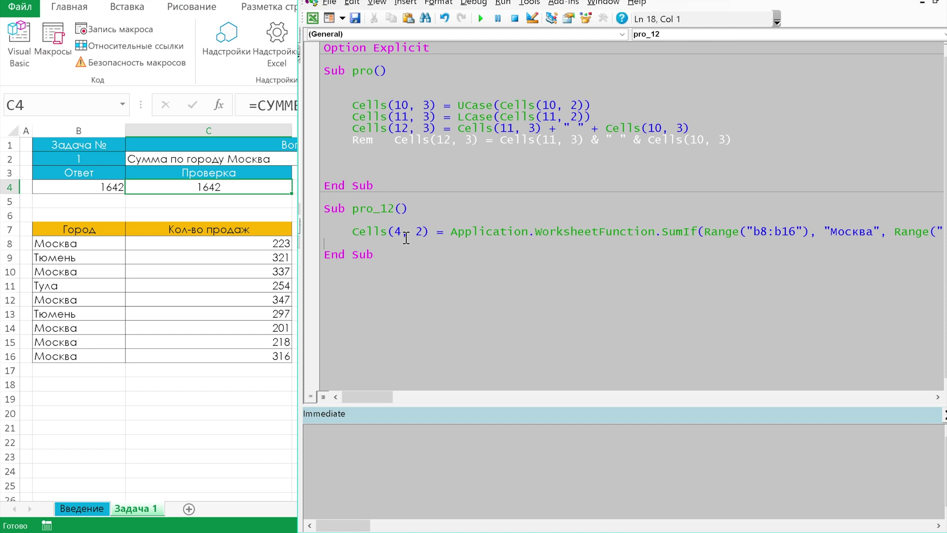
left_click(468, 115)
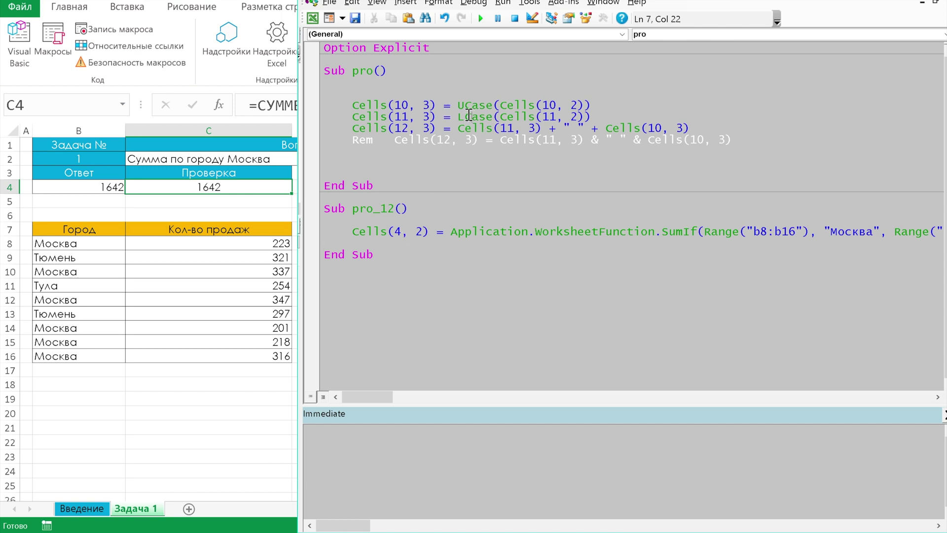